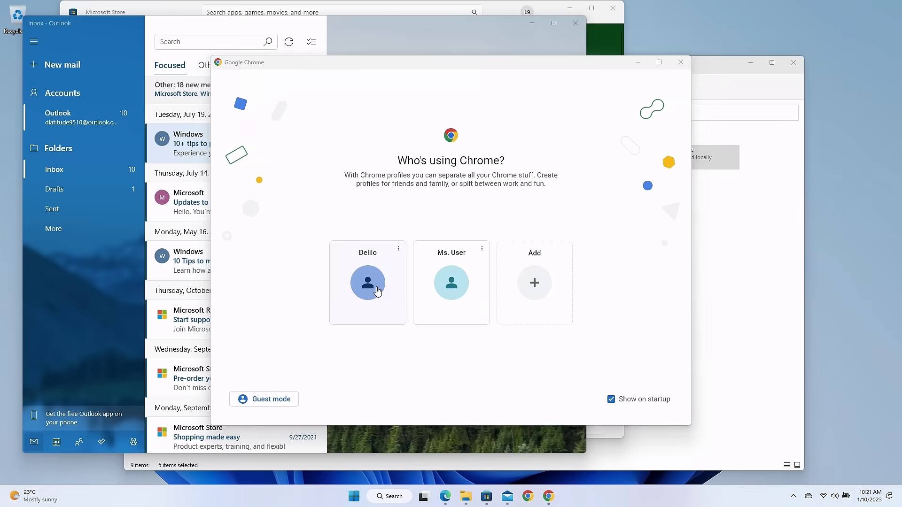
Snap Chrome to the right half, left half, and corner quarters using Win+arrow keys
click(378, 288)
drag(499, 42, 570, 42)
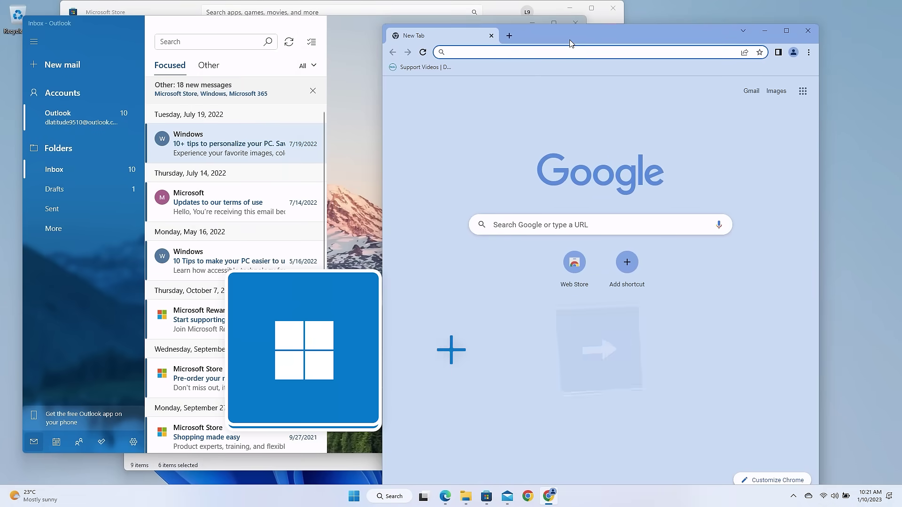
key(super+Right)
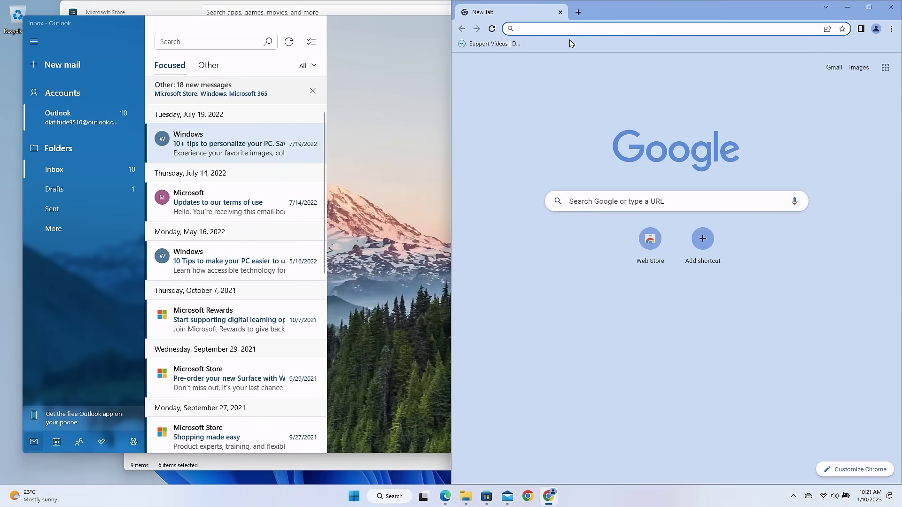
key(super+Down)
key(super+Left)
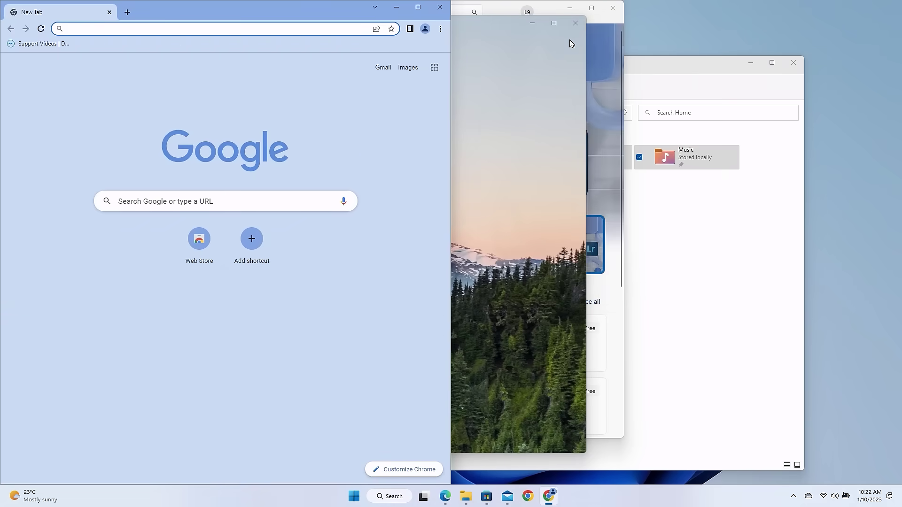
key(super+Up)
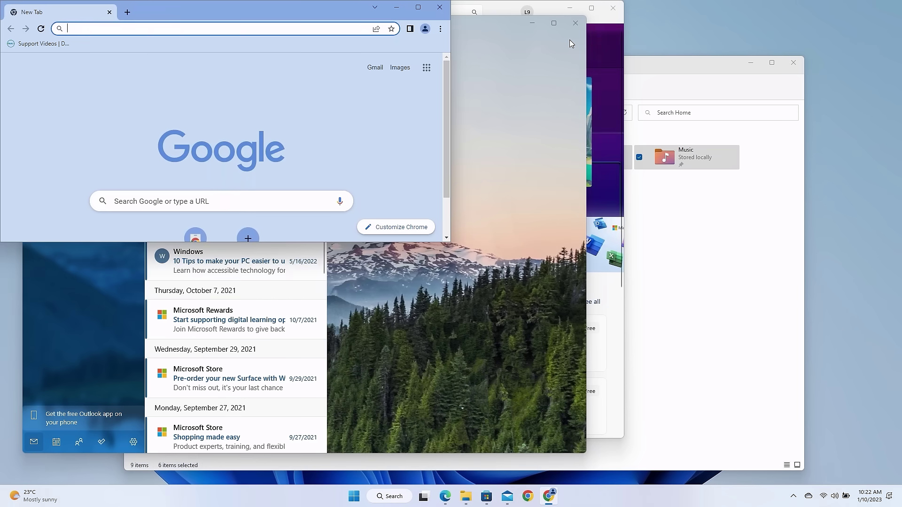
key(super+Up)
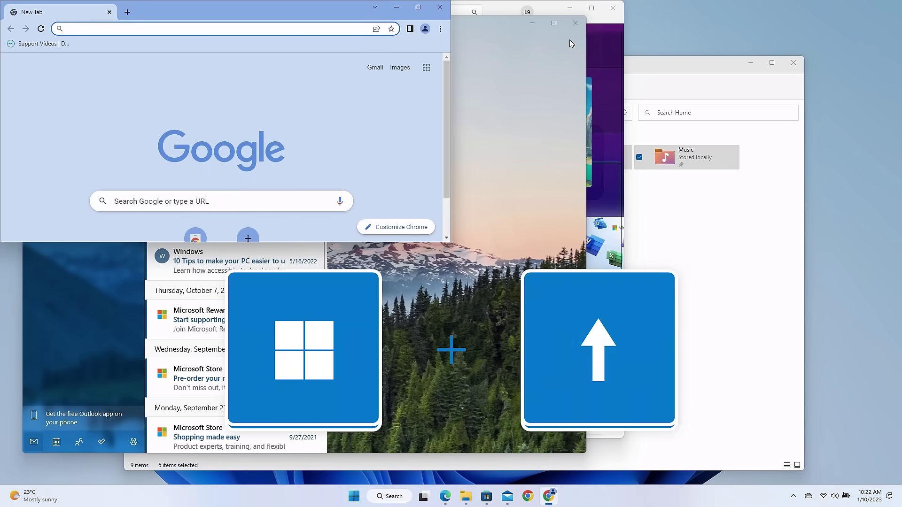
key(super+Down)
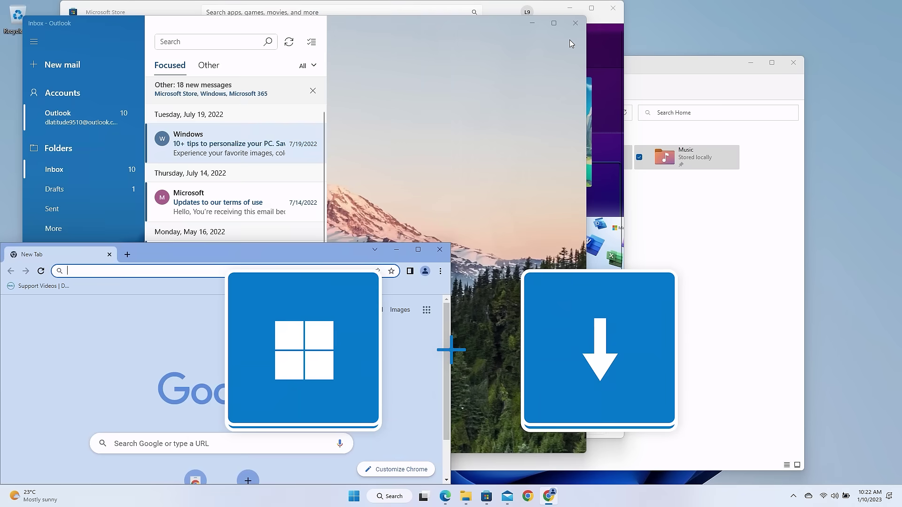
key(super+Right)
key(super+Up)
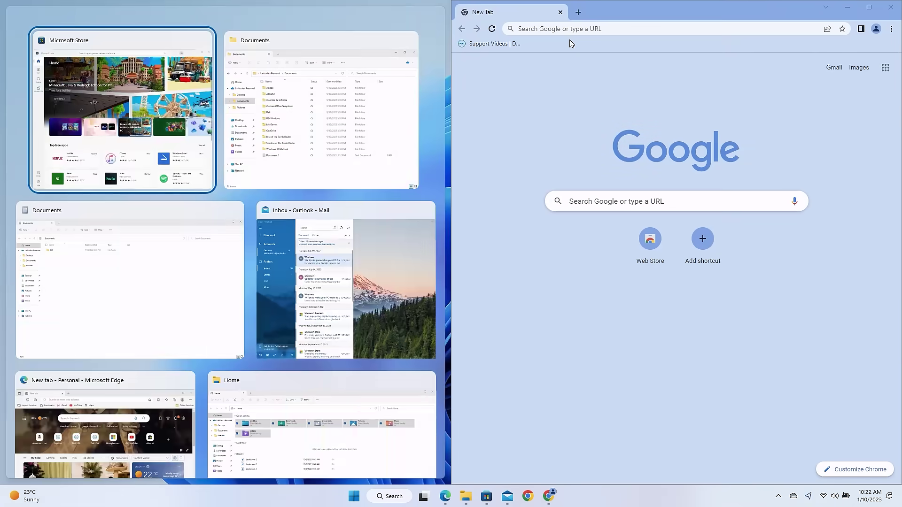
Use the Win+Z three-column layout to put Microsoft Store left and Documents in the middle
key(Return)
key(super+z)
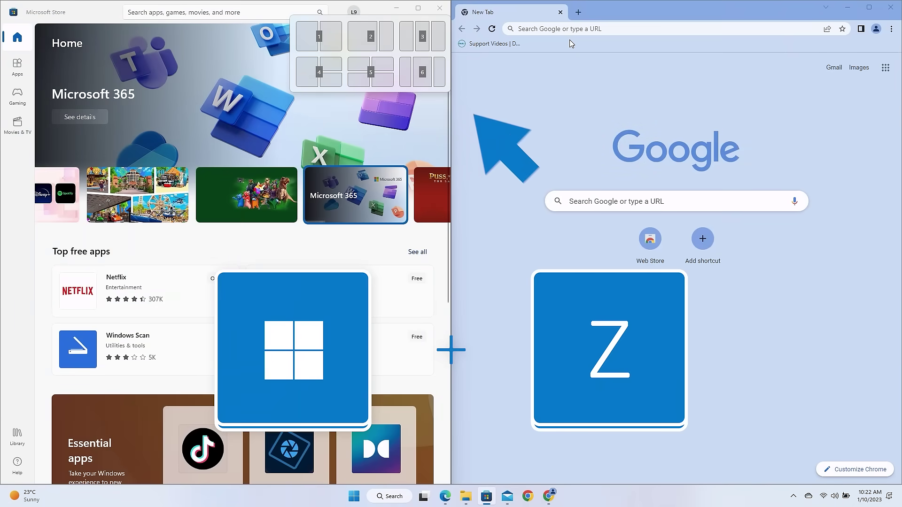
key(1)
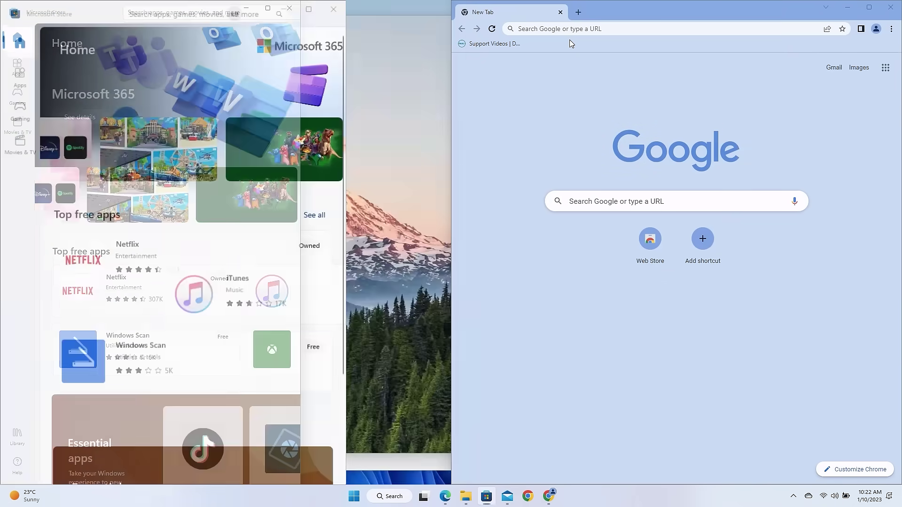
click(543, 133)
Fill the right column with Outlook, then start Edge Kids Mode setup through Other profiles
click(651, 228)
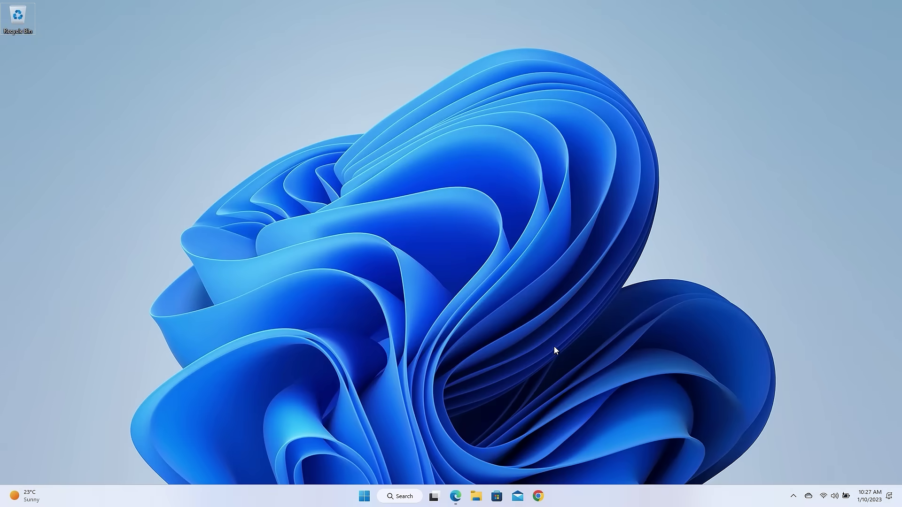
click(454, 495)
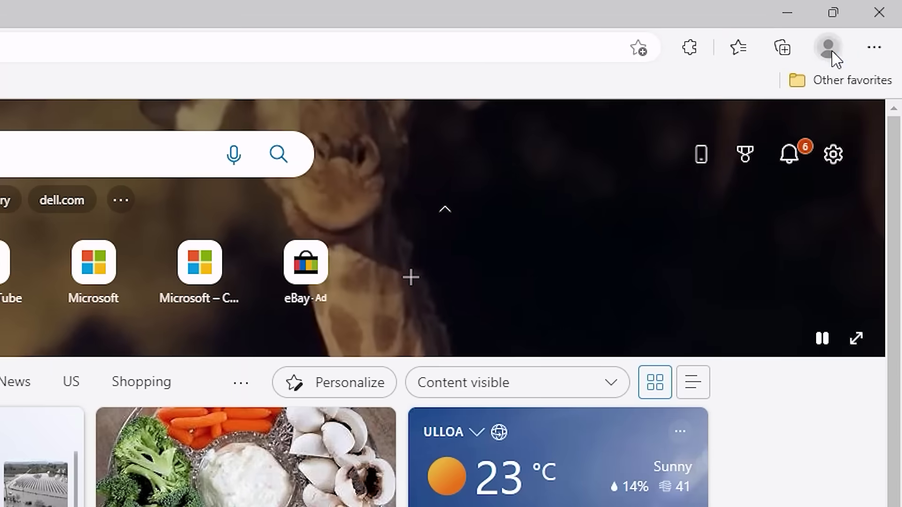
click(830, 49)
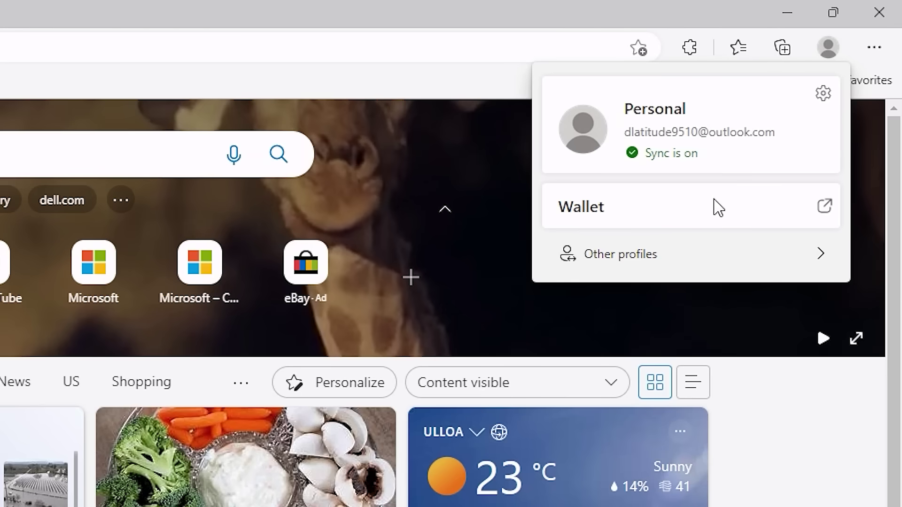
click(694, 252)
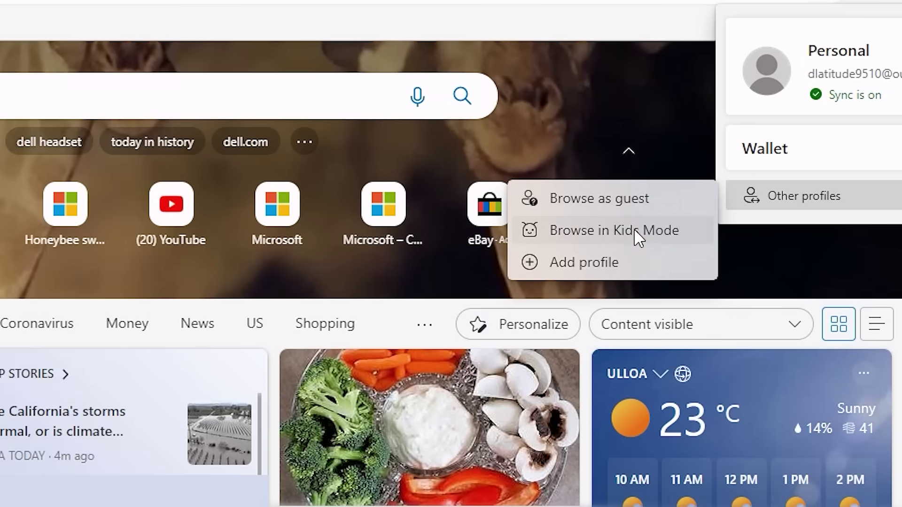
click(632, 230)
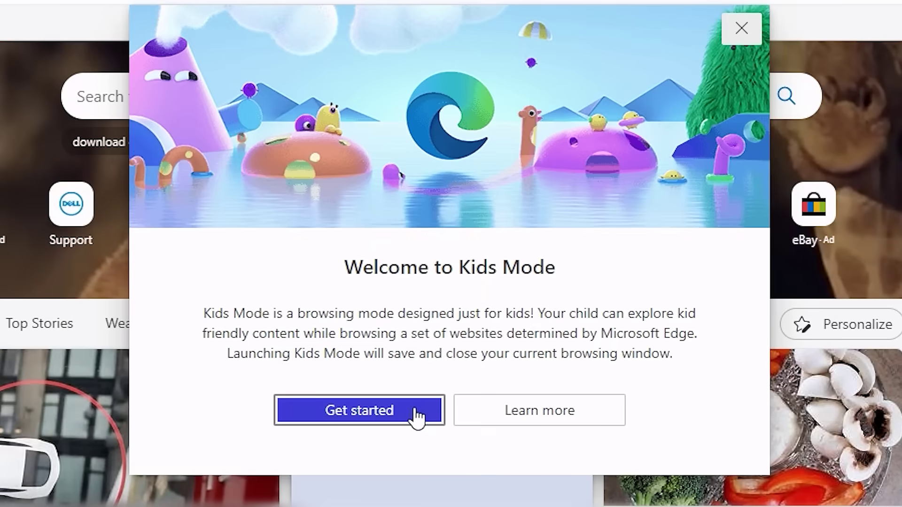
click(404, 416)
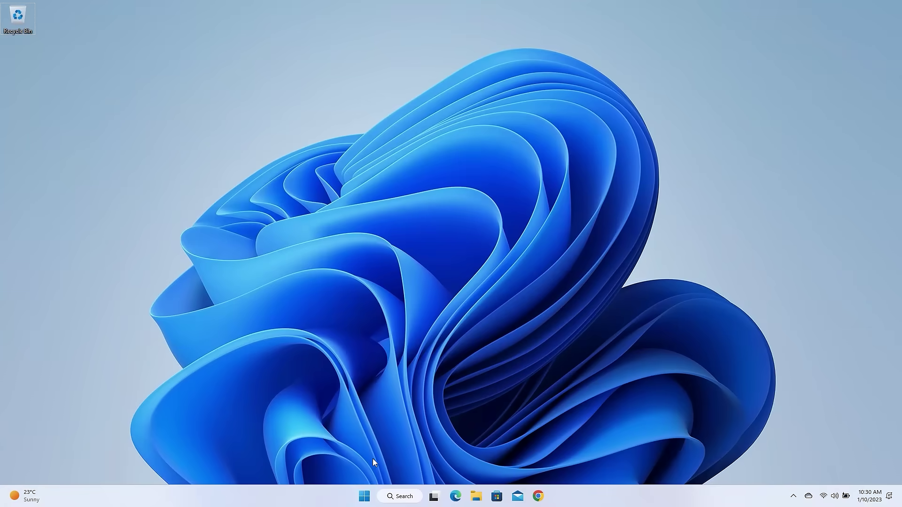
Open Settings > Privacy & security > Windows Security, then Virus & threat protection
click(361, 493)
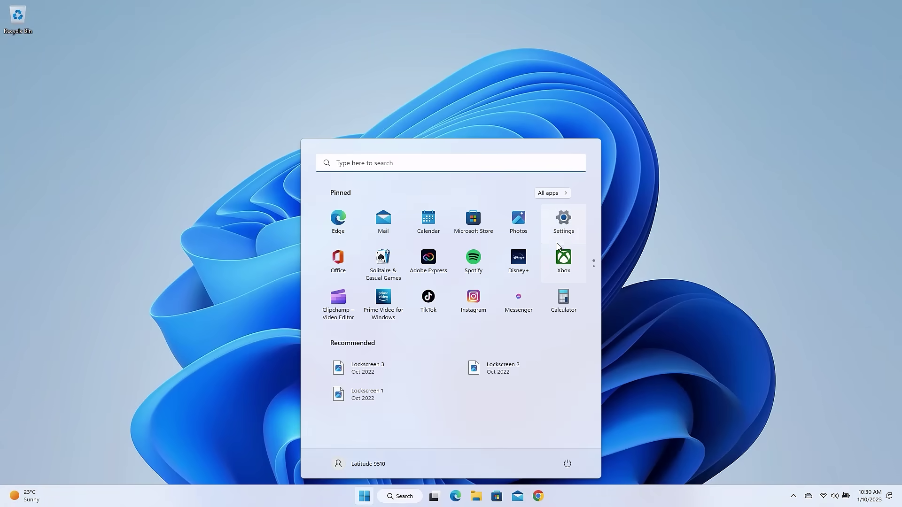
click(562, 227)
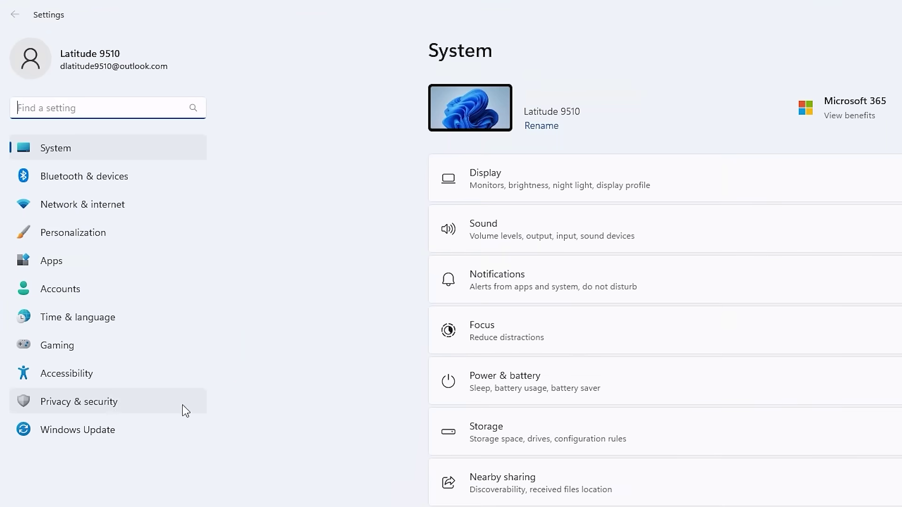
click(123, 411)
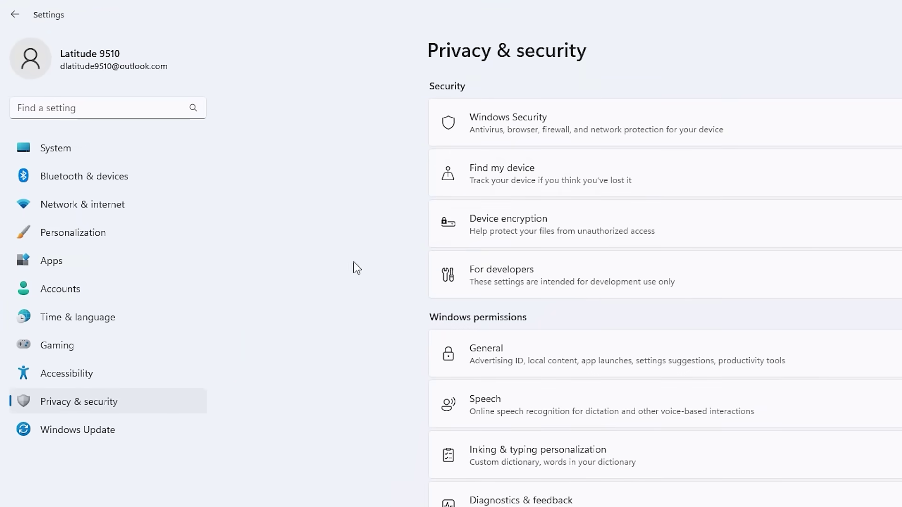
click(595, 135)
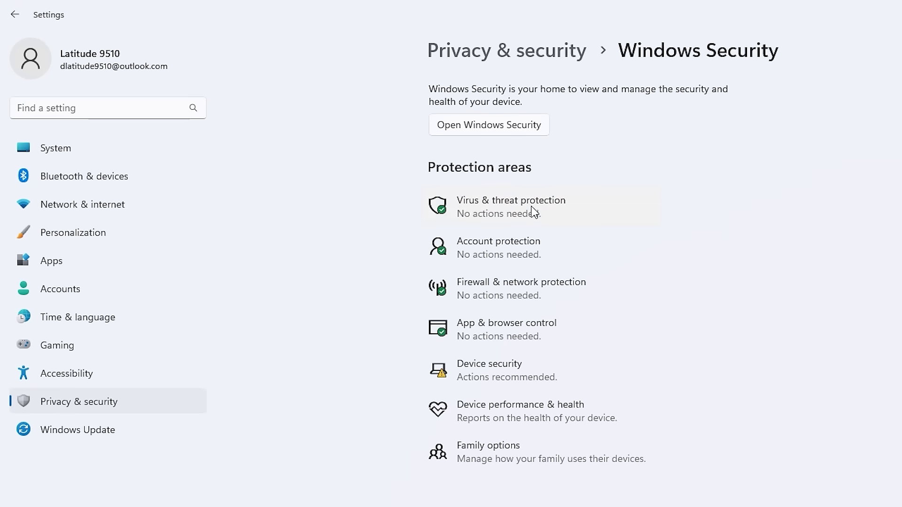
click(528, 210)
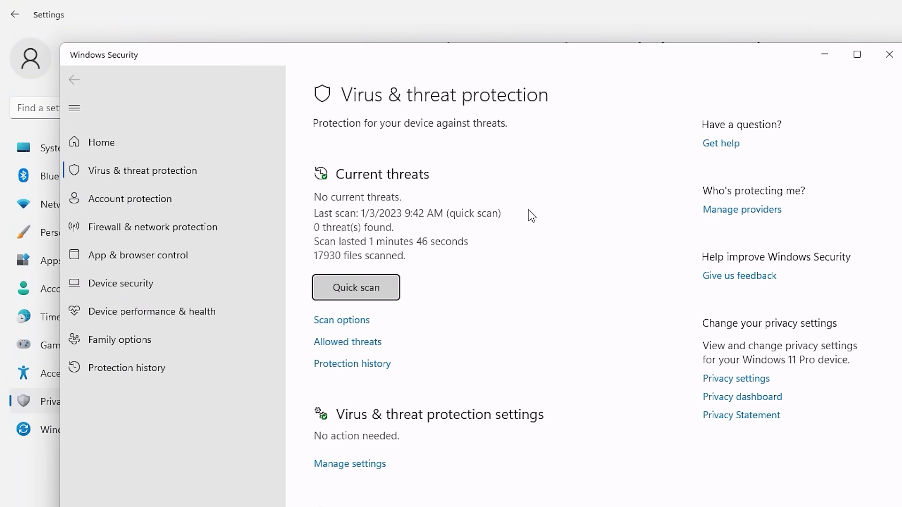
Run a quick scan, which finds 0 threats across 39075 files in 41 seconds
click(378, 294)
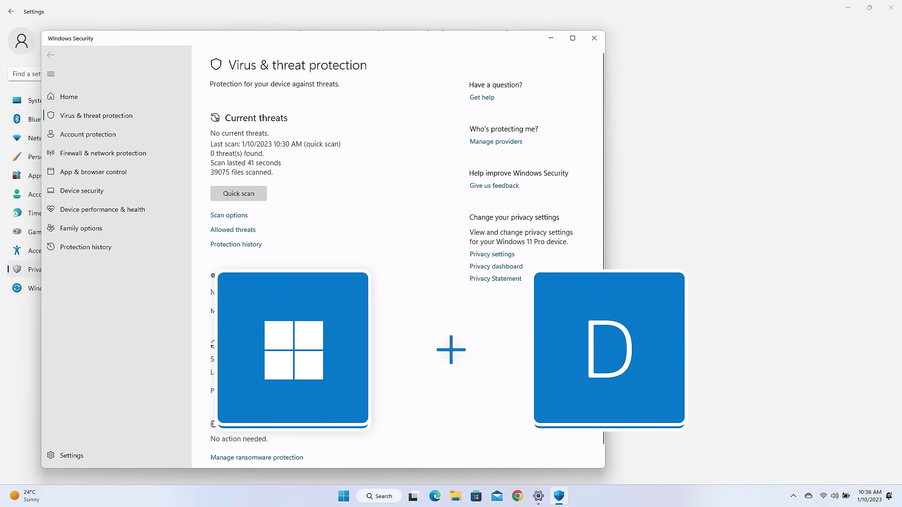
Show the desktop with Win+D, open and dismiss search, then lock the PC with Win+L
key(super+d)
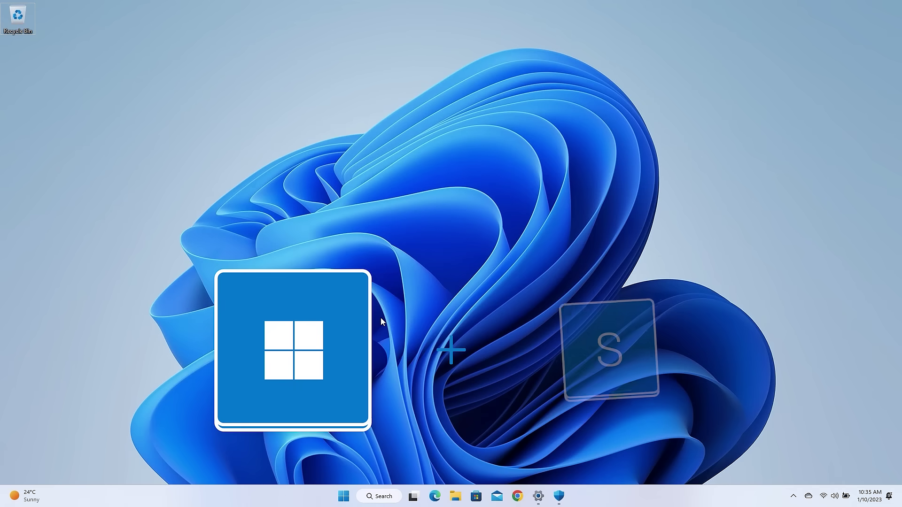
key(super+s)
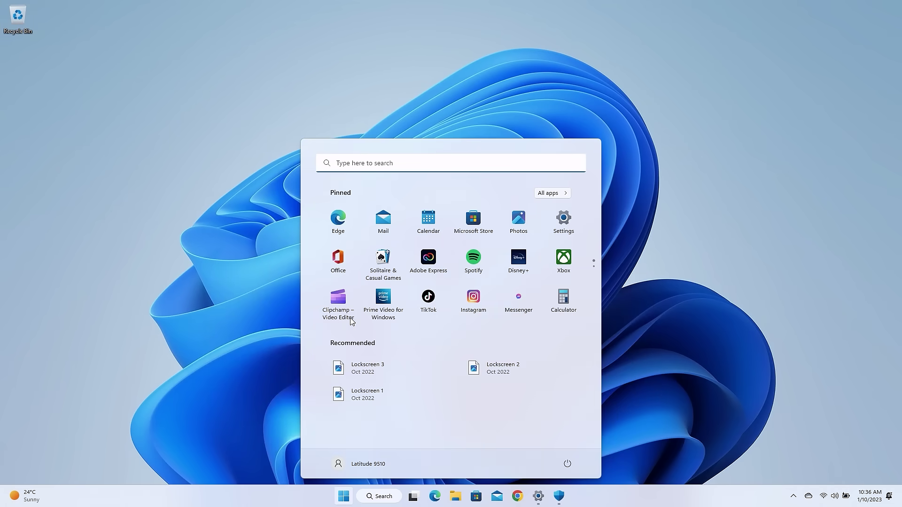
key(Escape)
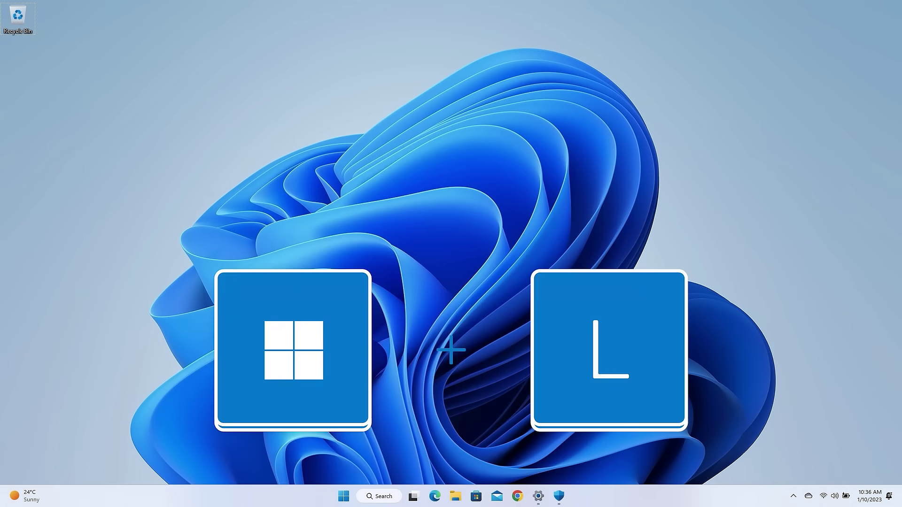
key(super+l)
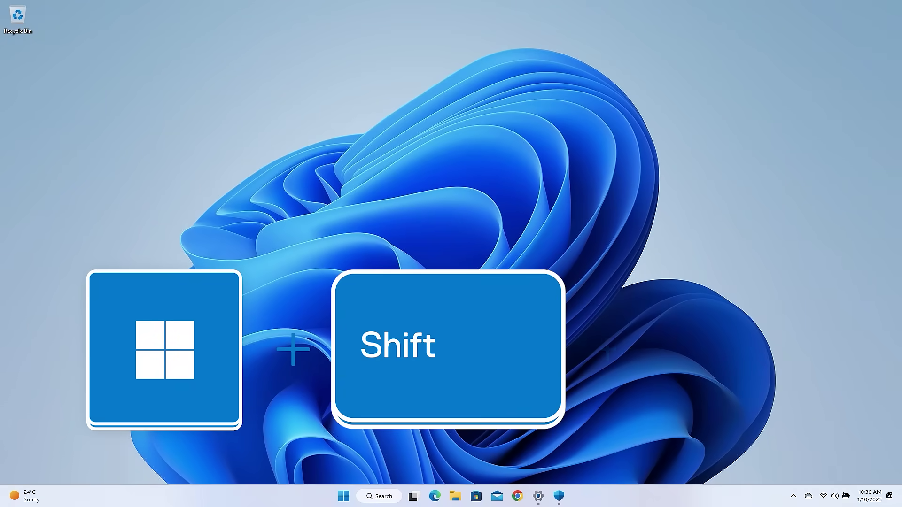
Snip the lower-right desktop region with Win+Shift+S, then open and close widgets
key(super+shift+s)
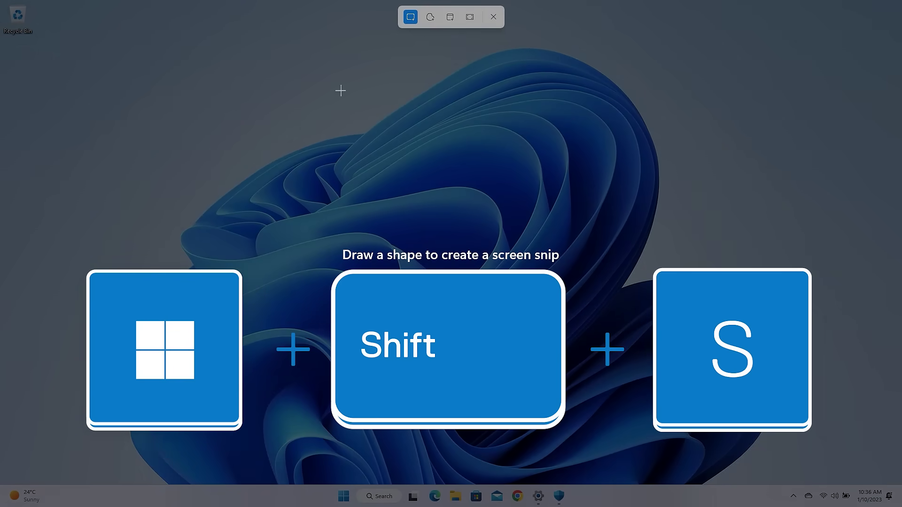
drag(240, 126, 669, 431)
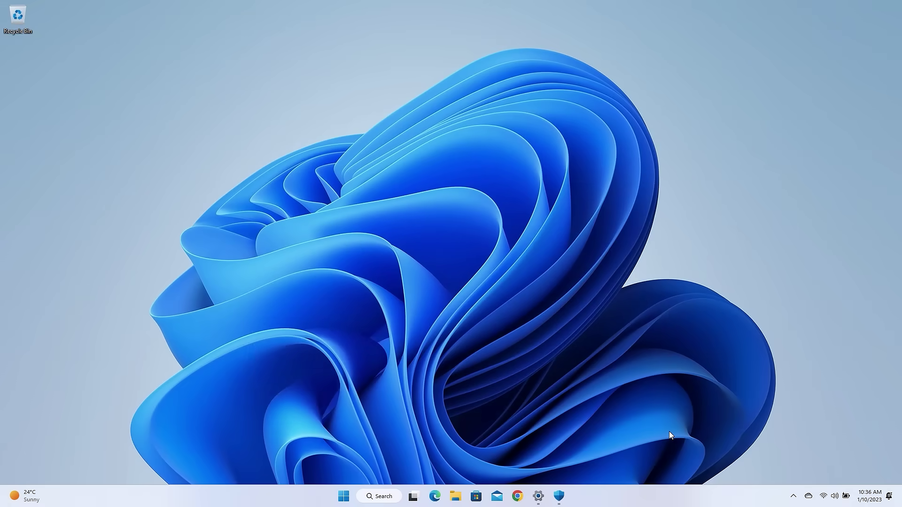
key(super+w)
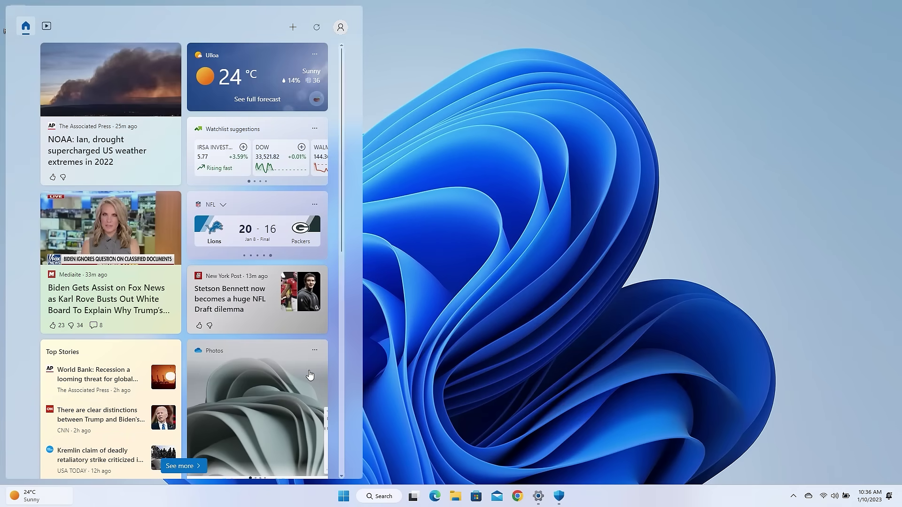
key(super+w)
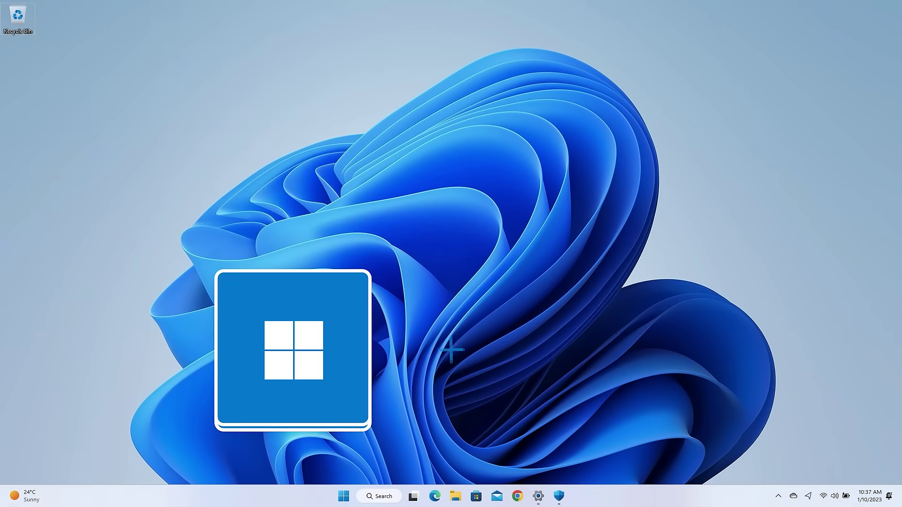
Open the Documents folder in a new File Explorer window, then close it
key(super+e)
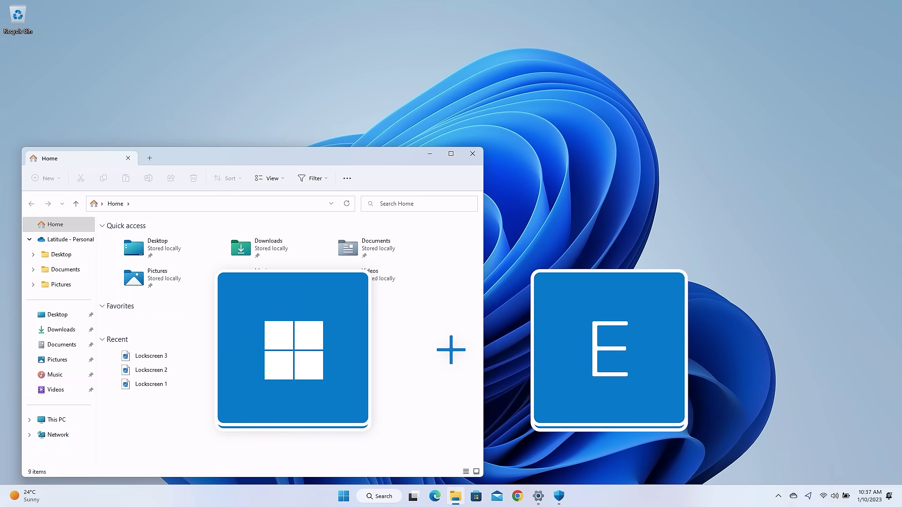
double_click(366, 250)
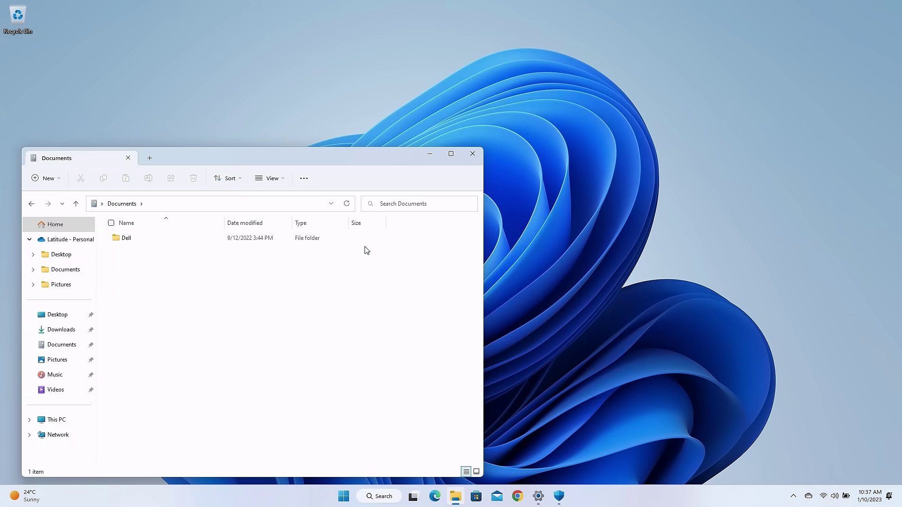
click(472, 154)
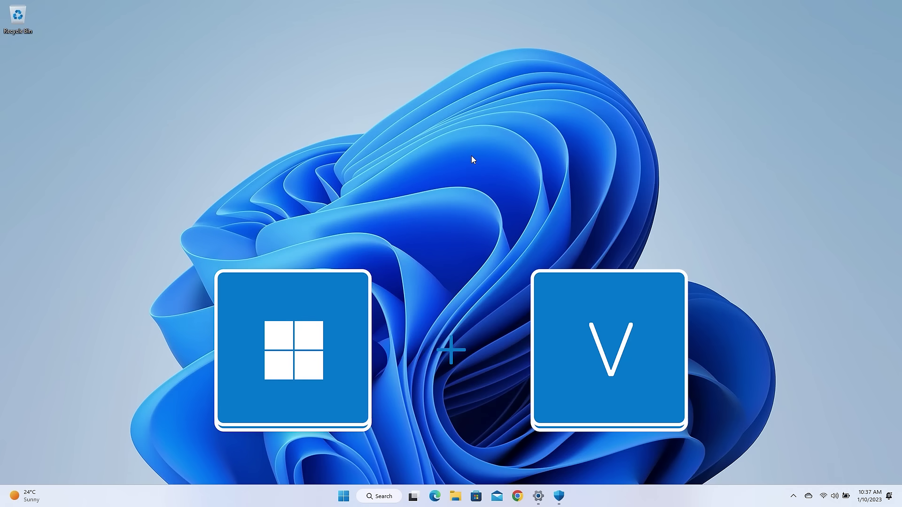
key(super+v)
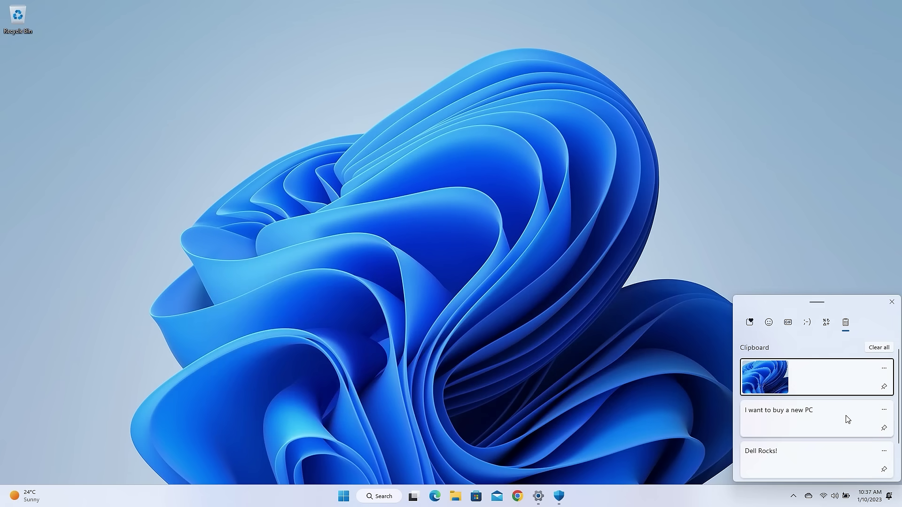
scroll(847, 419, down, 2)
scroll(848, 418, up, 2)
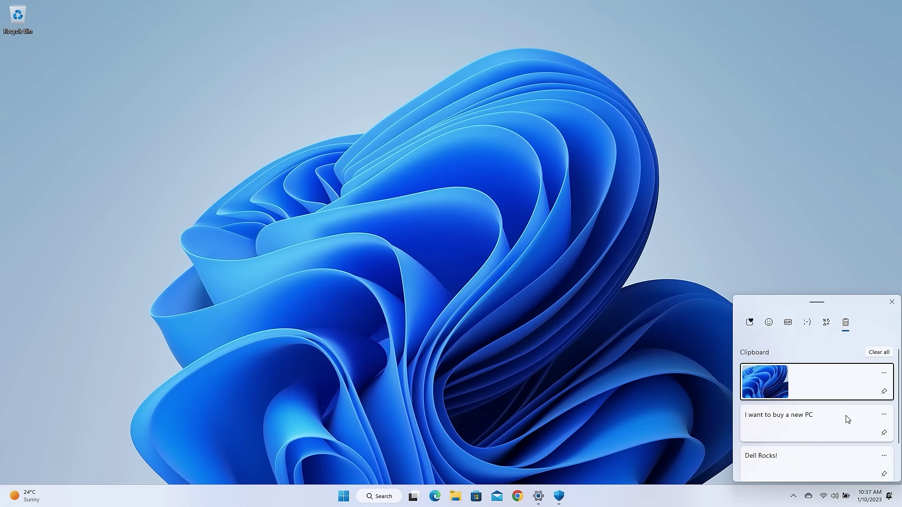
click(892, 302)
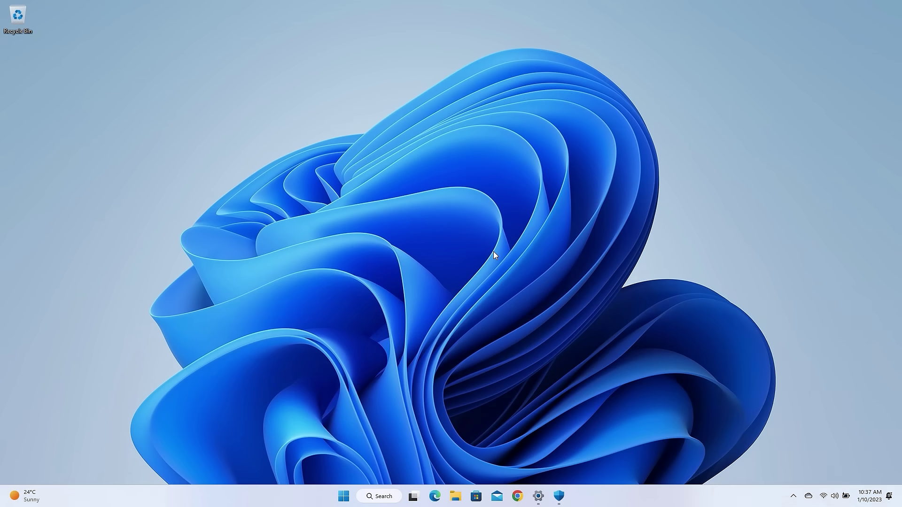
key(super+Tab)
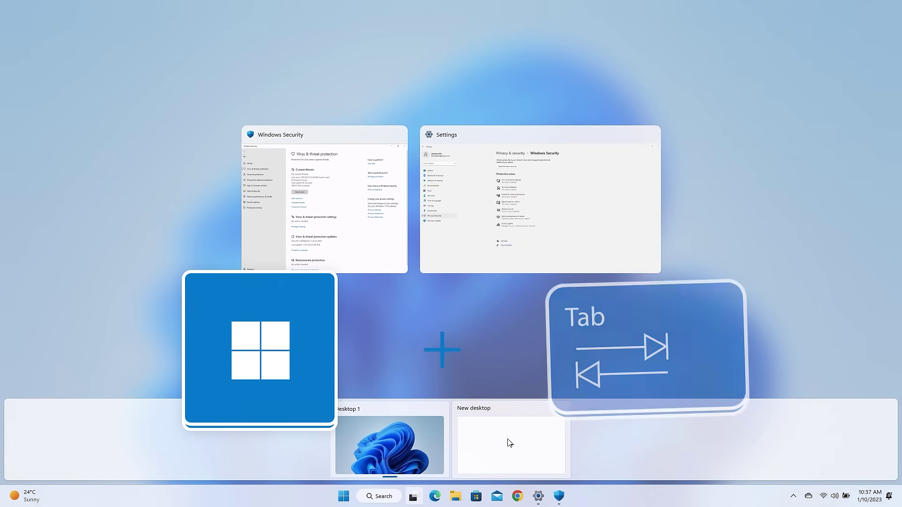
click(378, 231)
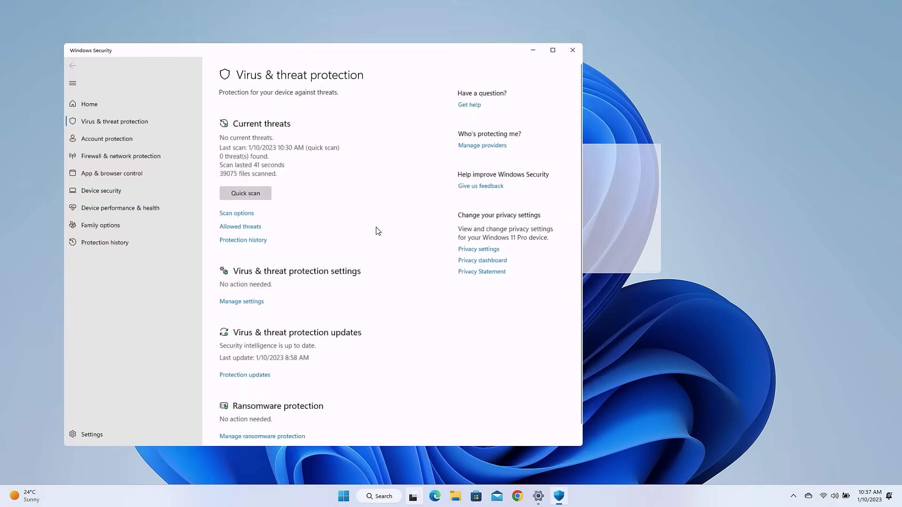
key(super+Tab)
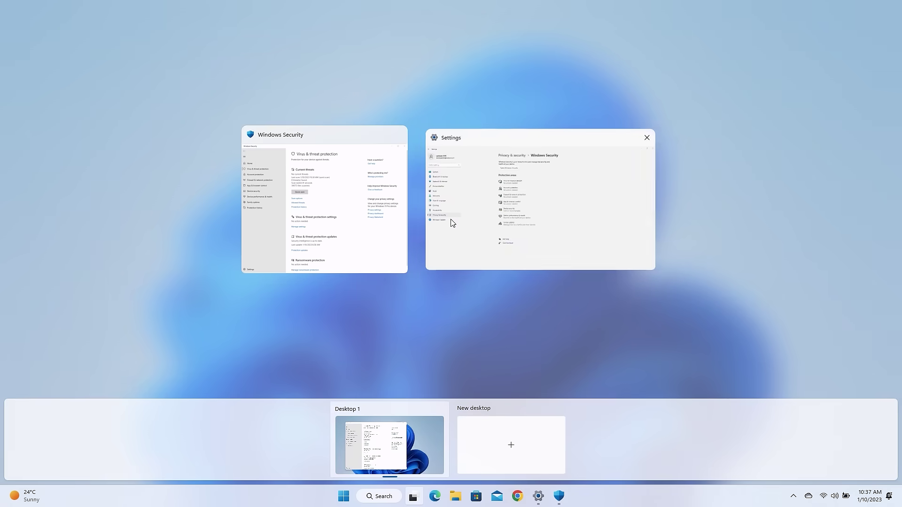
click(451, 224)
key(super+d)
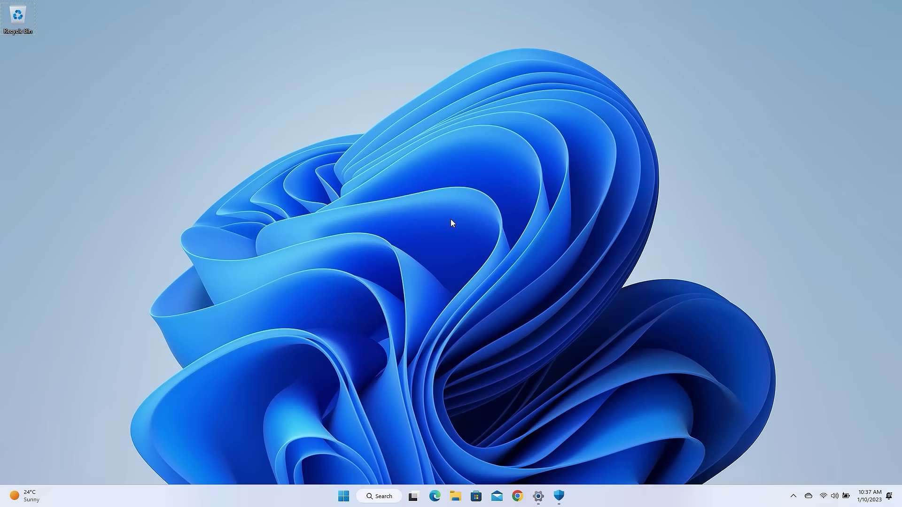